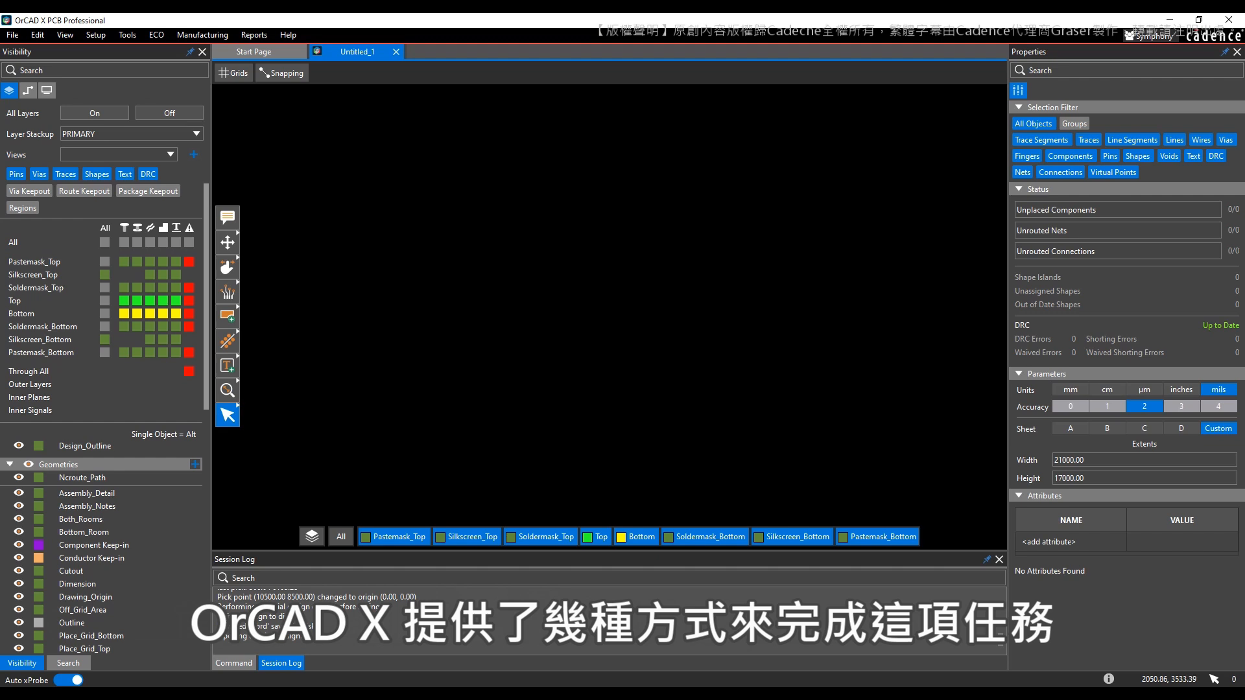
- Start the ECO Draw Design Outline command on the untitled board
{"action": "left_click", "coordinate": [156, 38]}
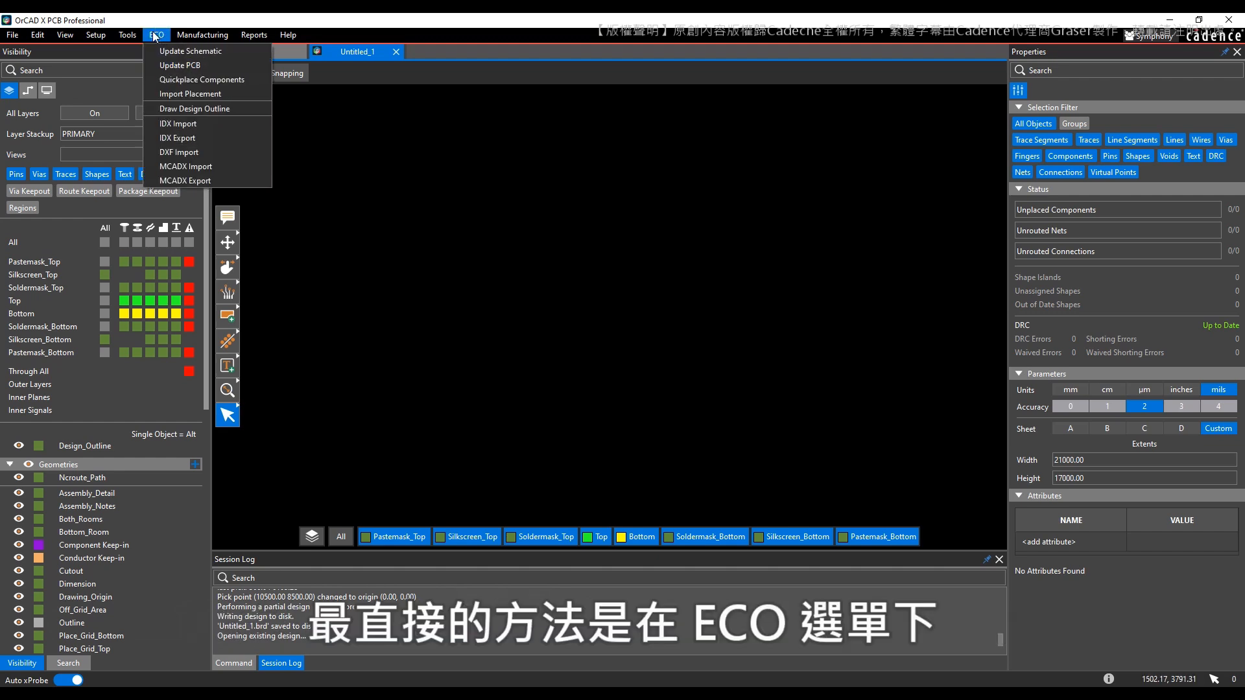
{"action": "left_click", "coordinate": [186, 108]}
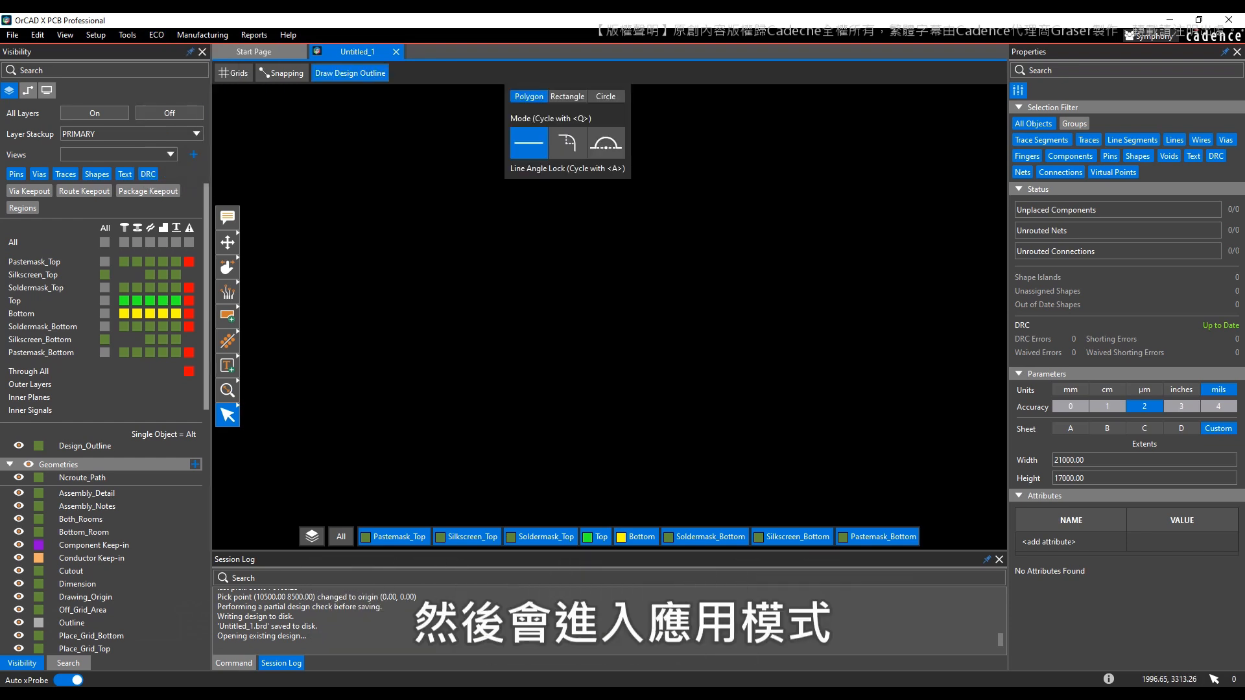
{"action": "left_click", "coordinate": [558, 98]}
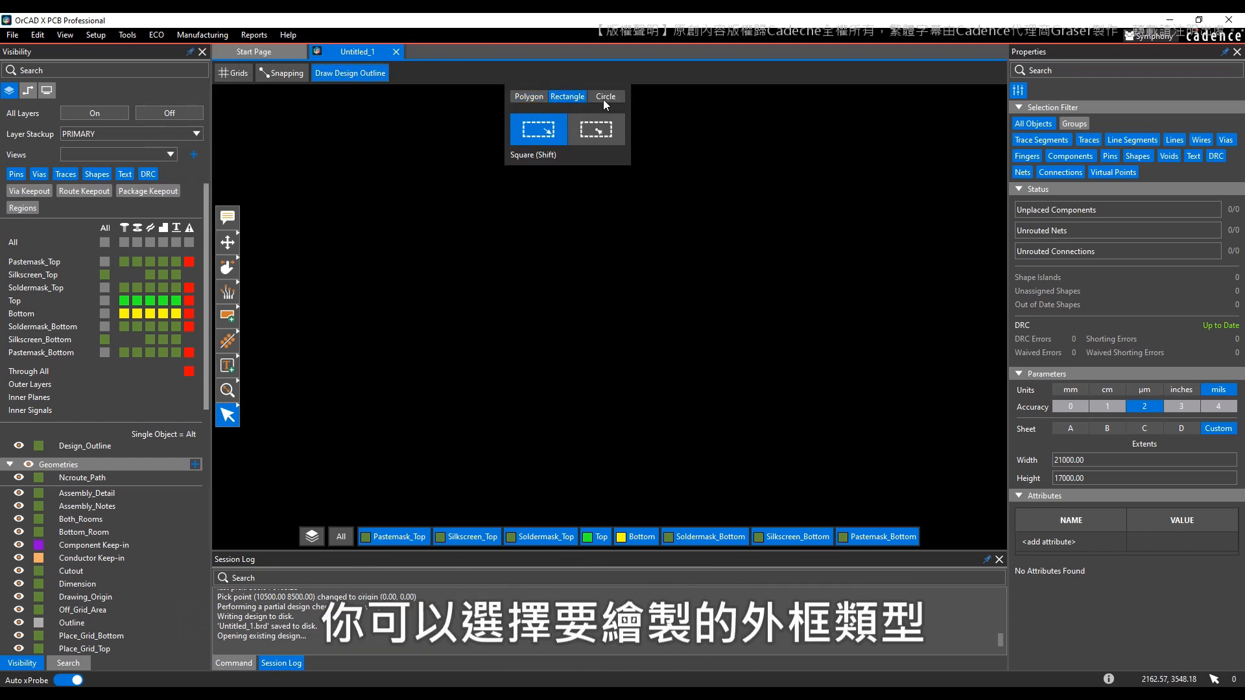
{"action": "left_click", "coordinate": [603, 99]}
{"action": "left_click", "coordinate": [528, 96]}
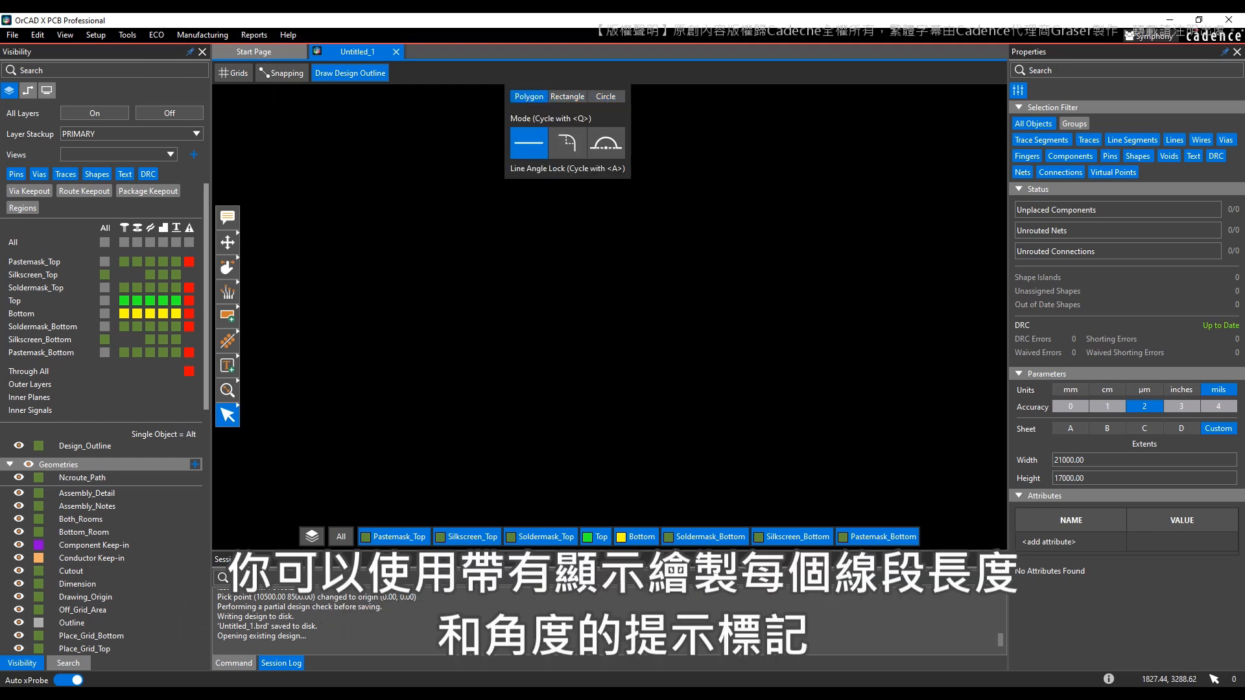
{"action": "left_click", "coordinate": [361, 278]}
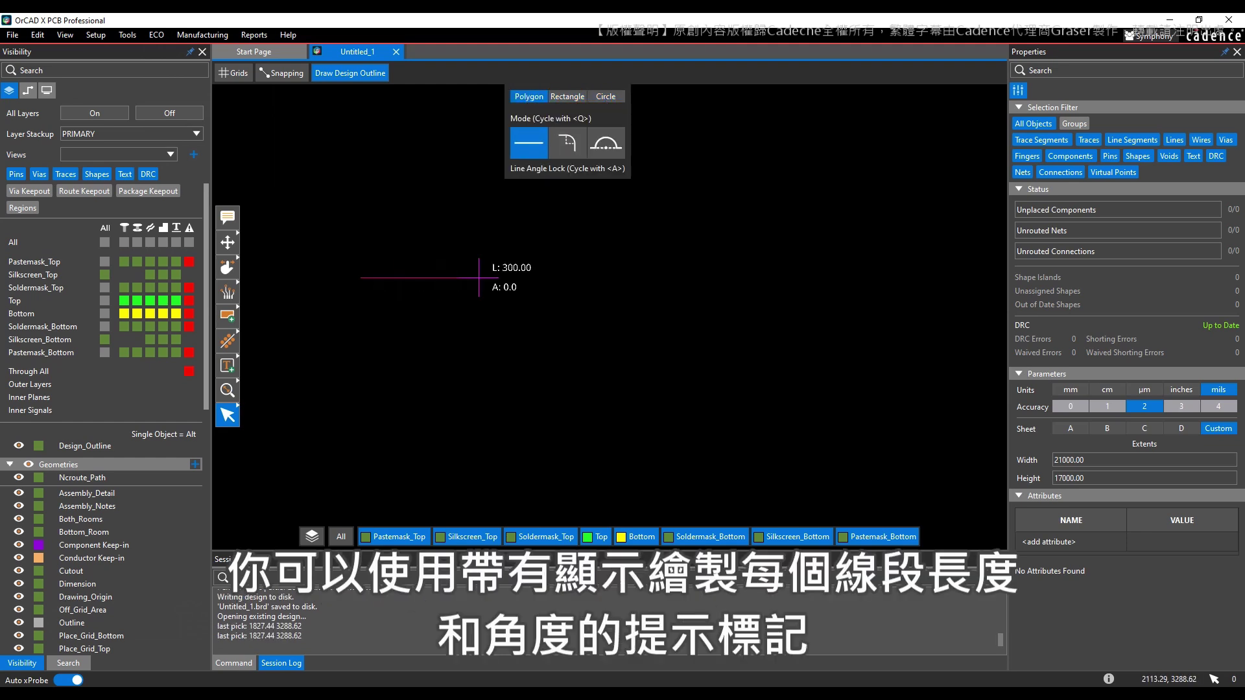
- Draw the straight top edge with a semicircular arc notch, cycling arc modes with Q and returning to line mode
{"action": "left_click", "coordinate": [597, 278]}
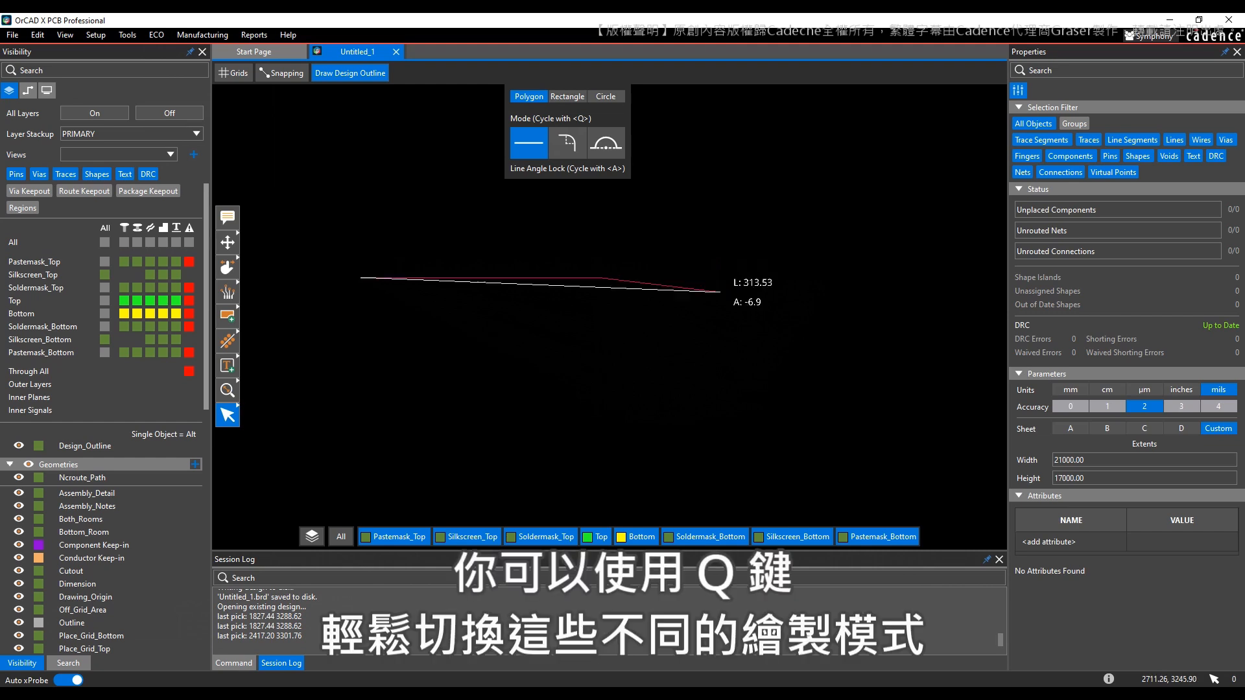
{"action": "key", "text": "q"}
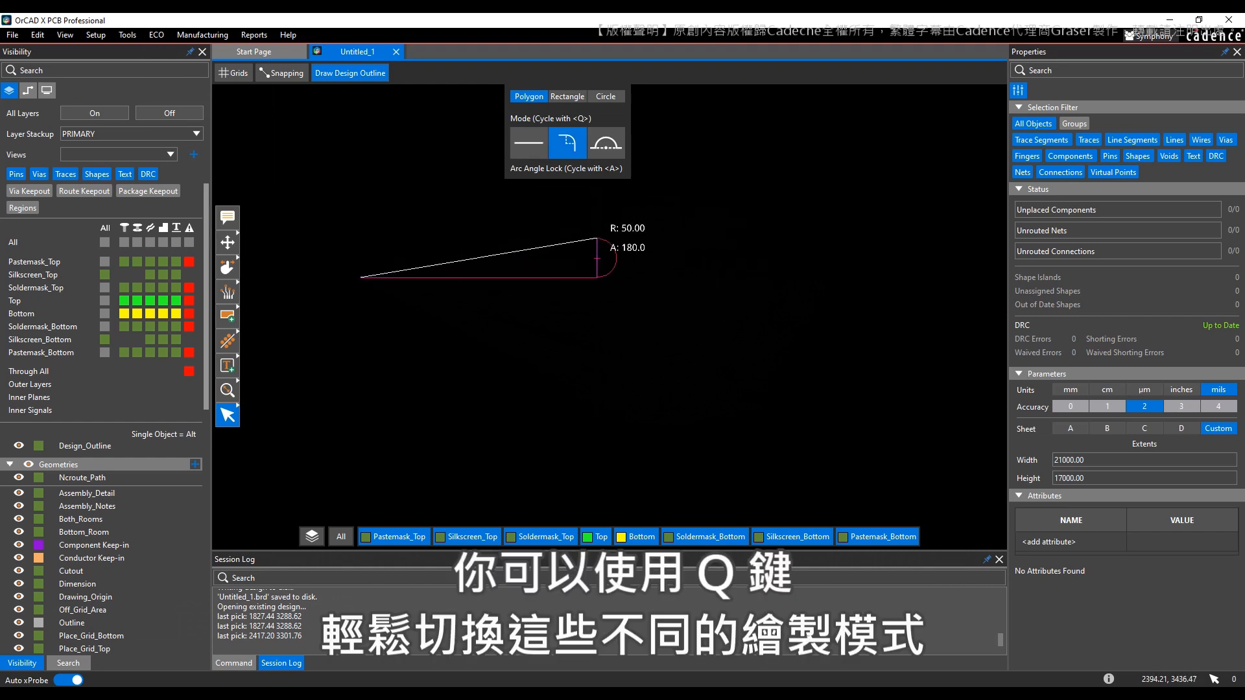
{"action": "key", "text": "q"}
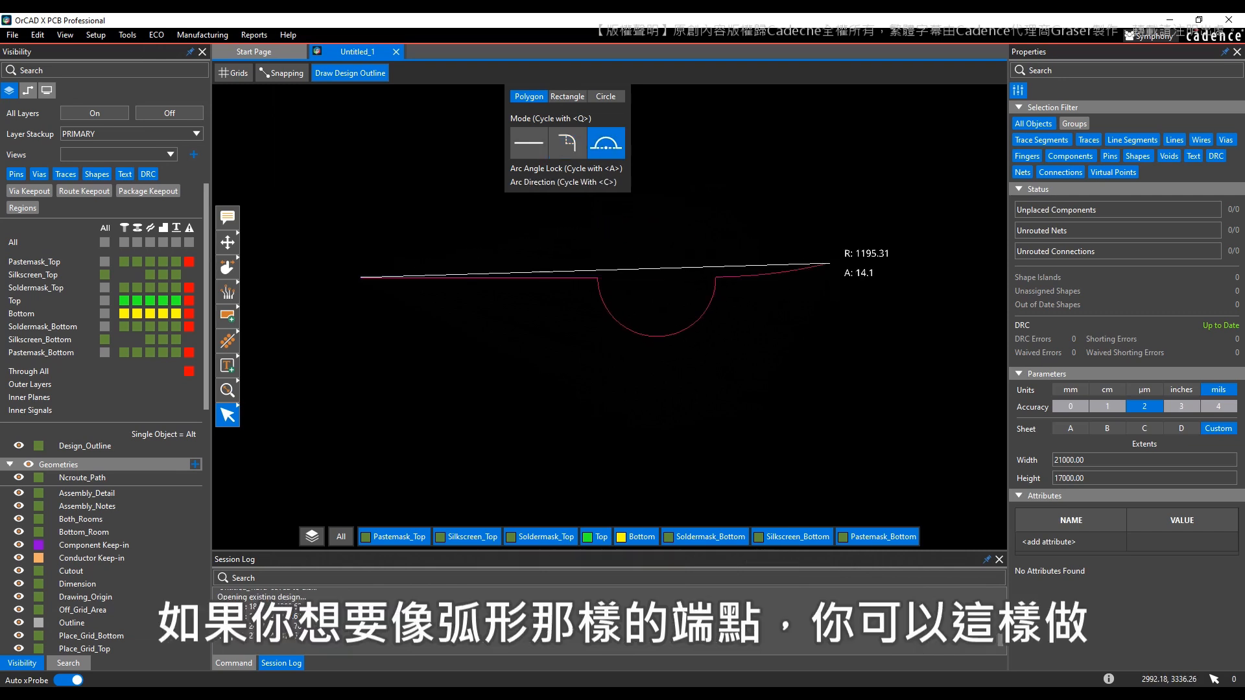
{"action": "key", "text": "q"}
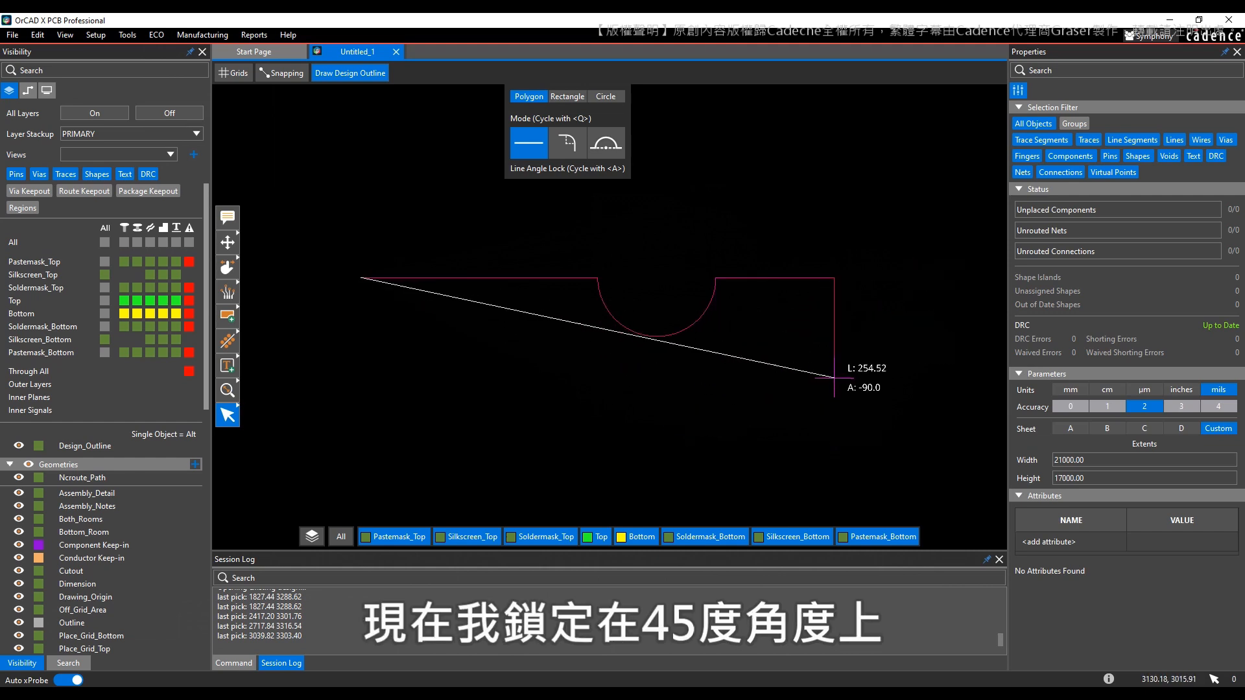
- Close the outline with a free-angled lower-right edge, bottom edge and vertical left edge
{"action": "key", "text": "a"}
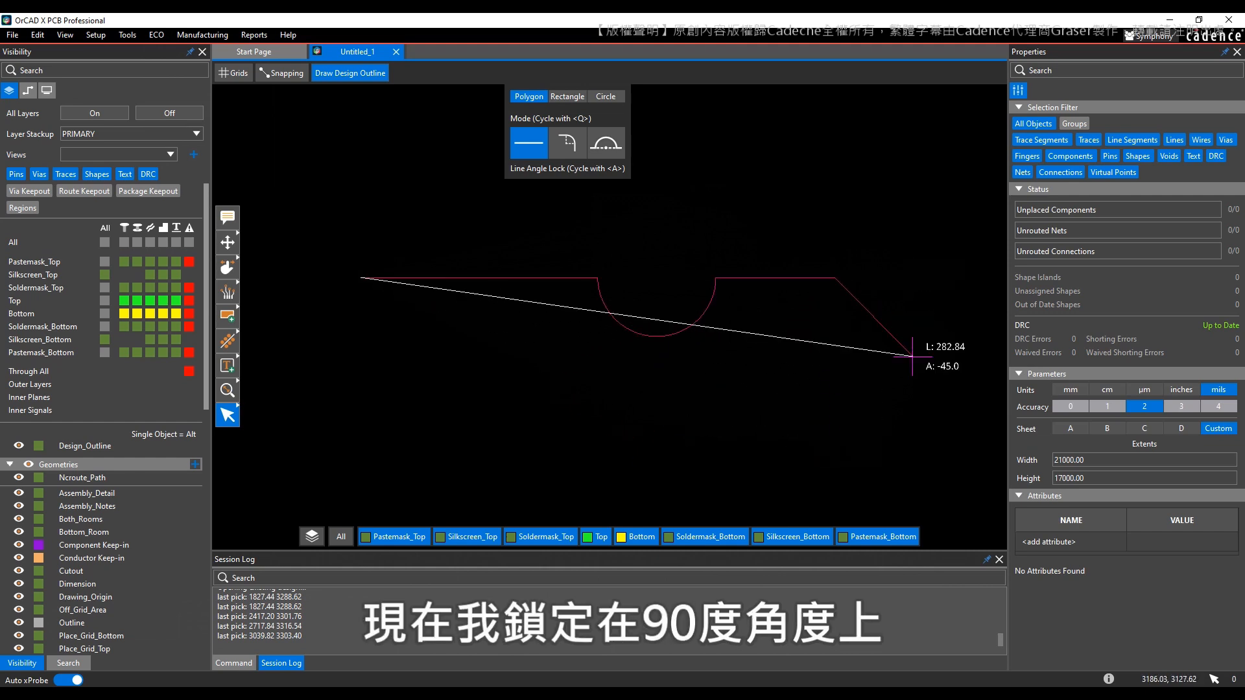
{"action": "key", "text": "a"}
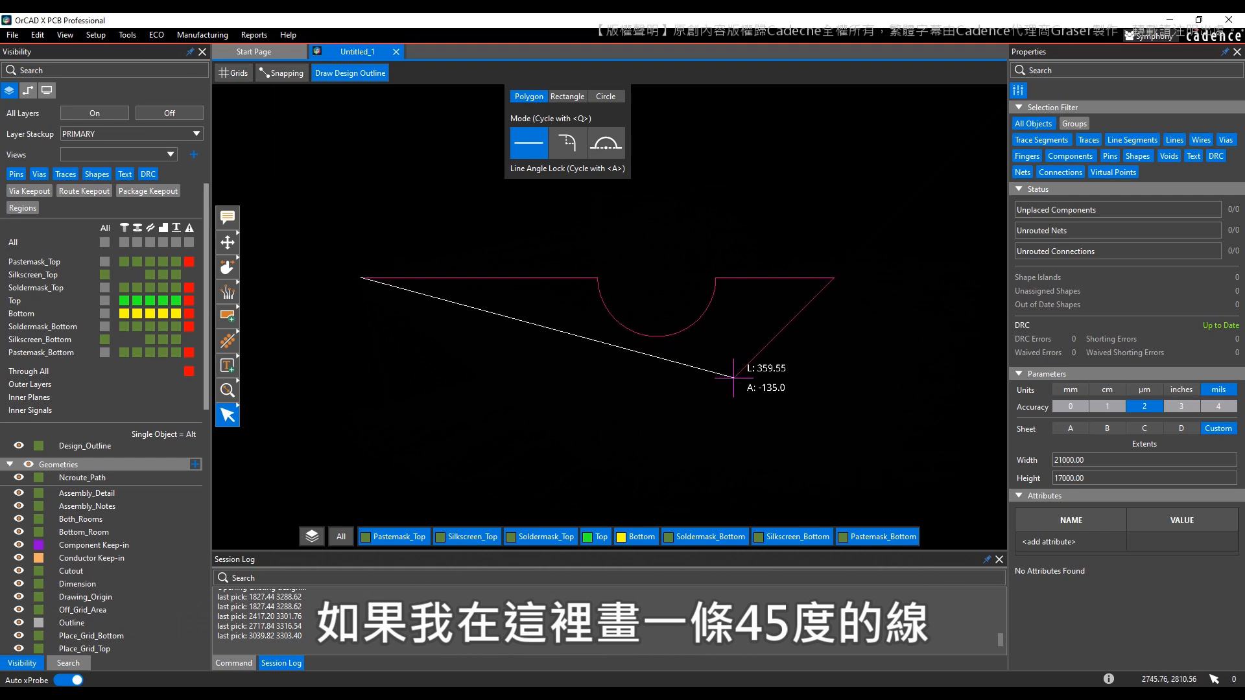
{"action": "left_click", "coordinate": [676, 435]}
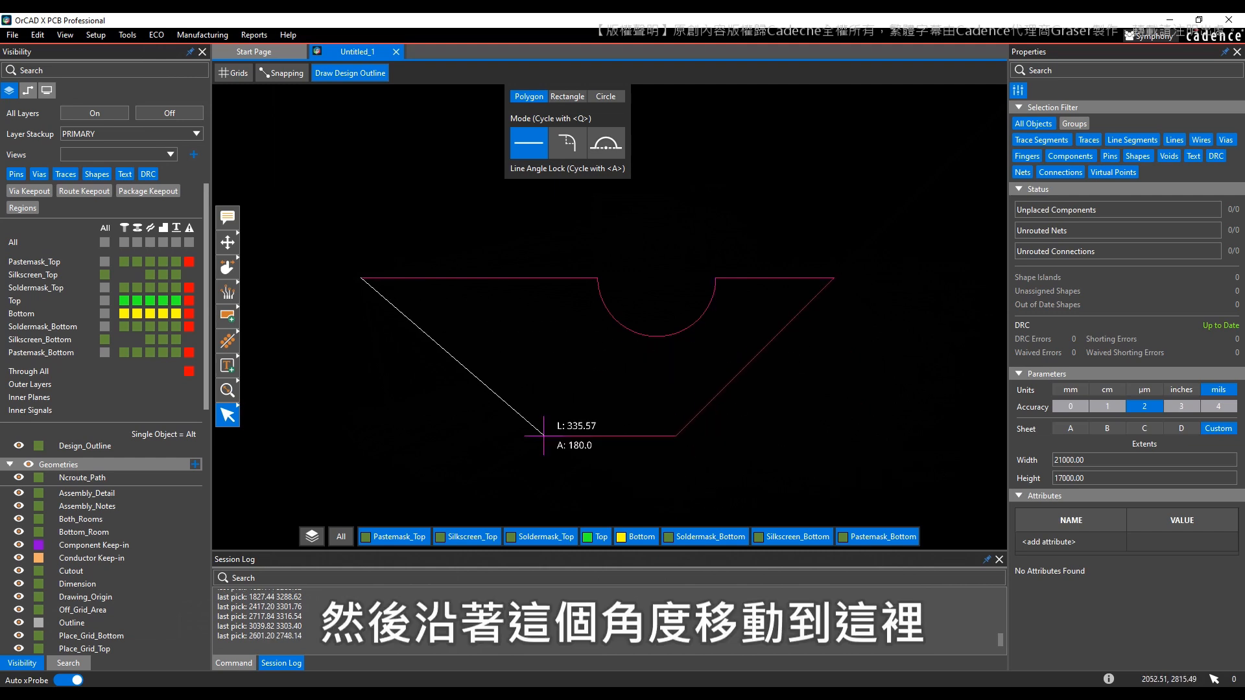
{"action": "left_click", "coordinate": [321, 435]}
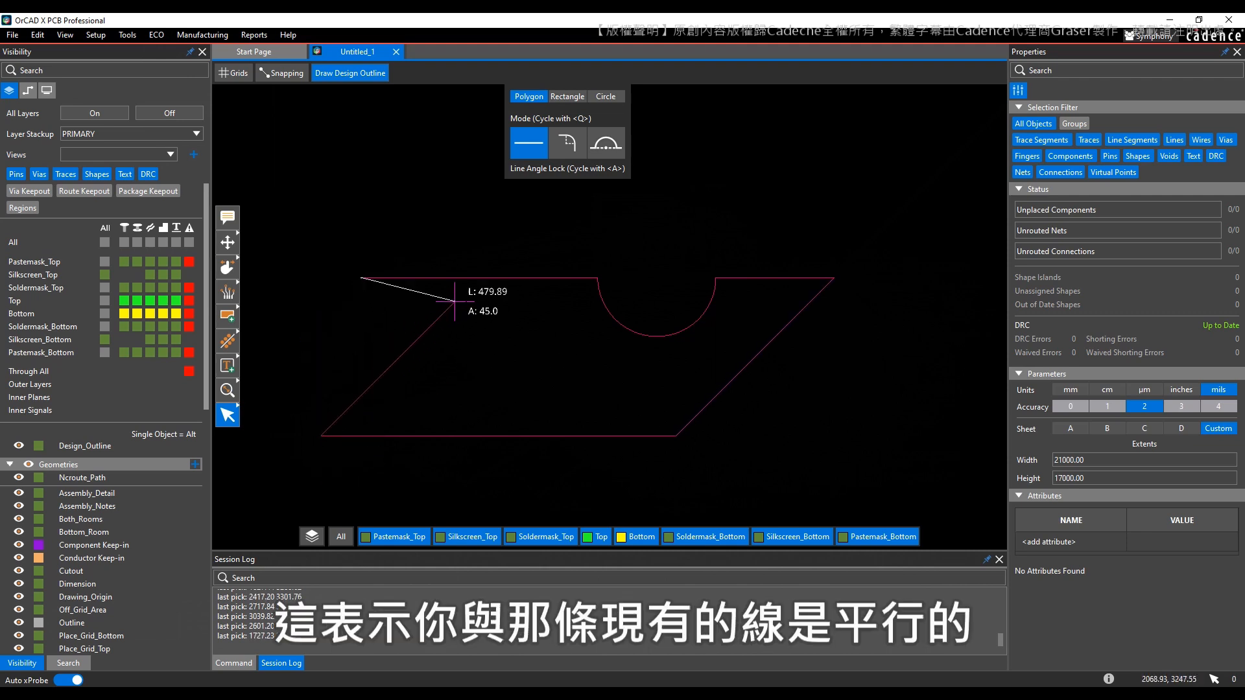
{"action": "left_click", "coordinate": [479, 279]}
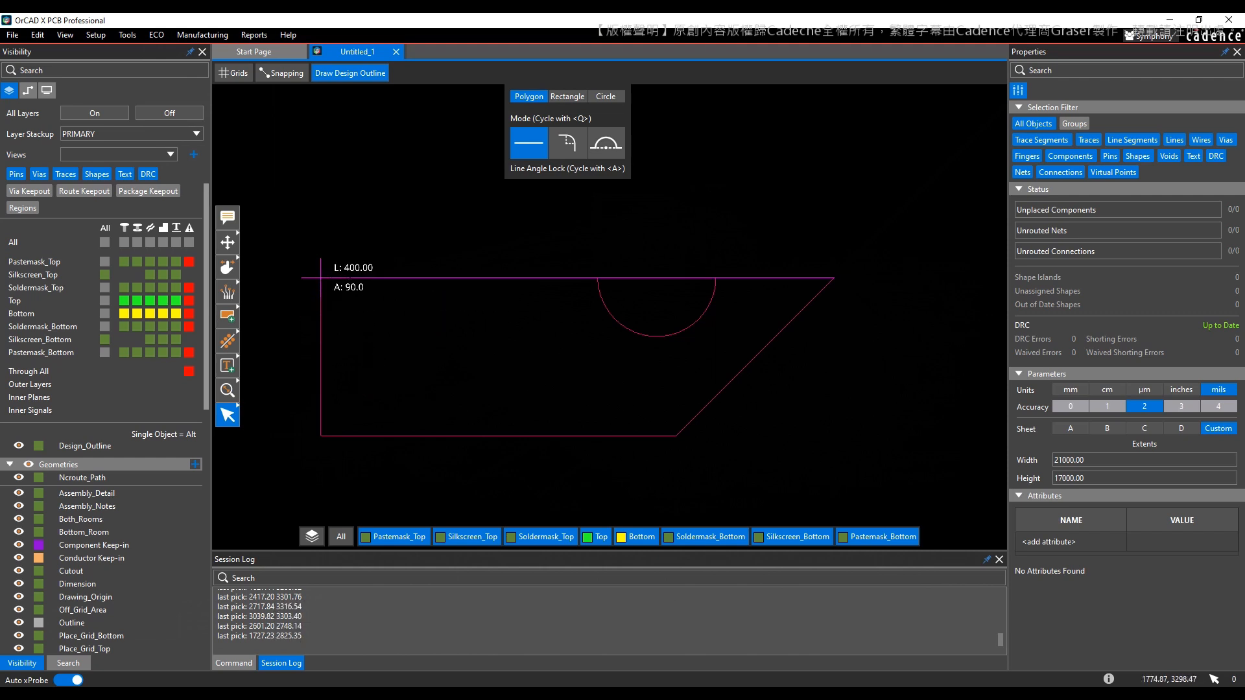
{"action": "left_click", "coordinate": [321, 279]}
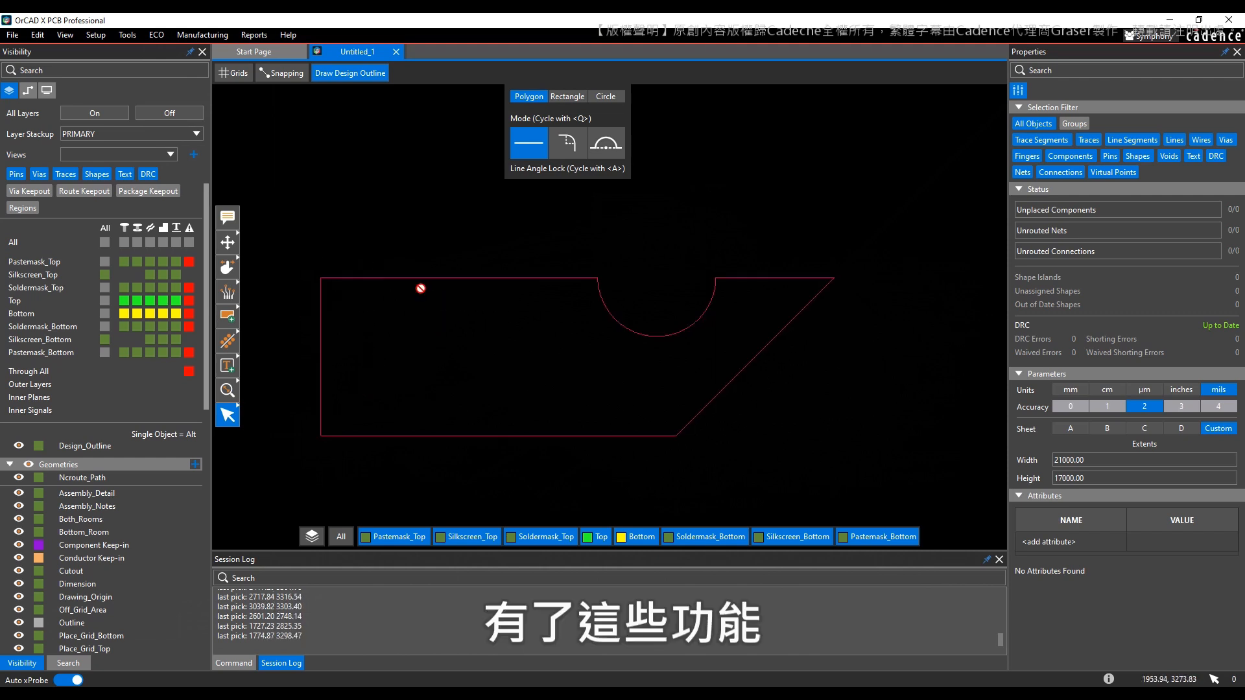
{"action": "key", "text": "Escape"}
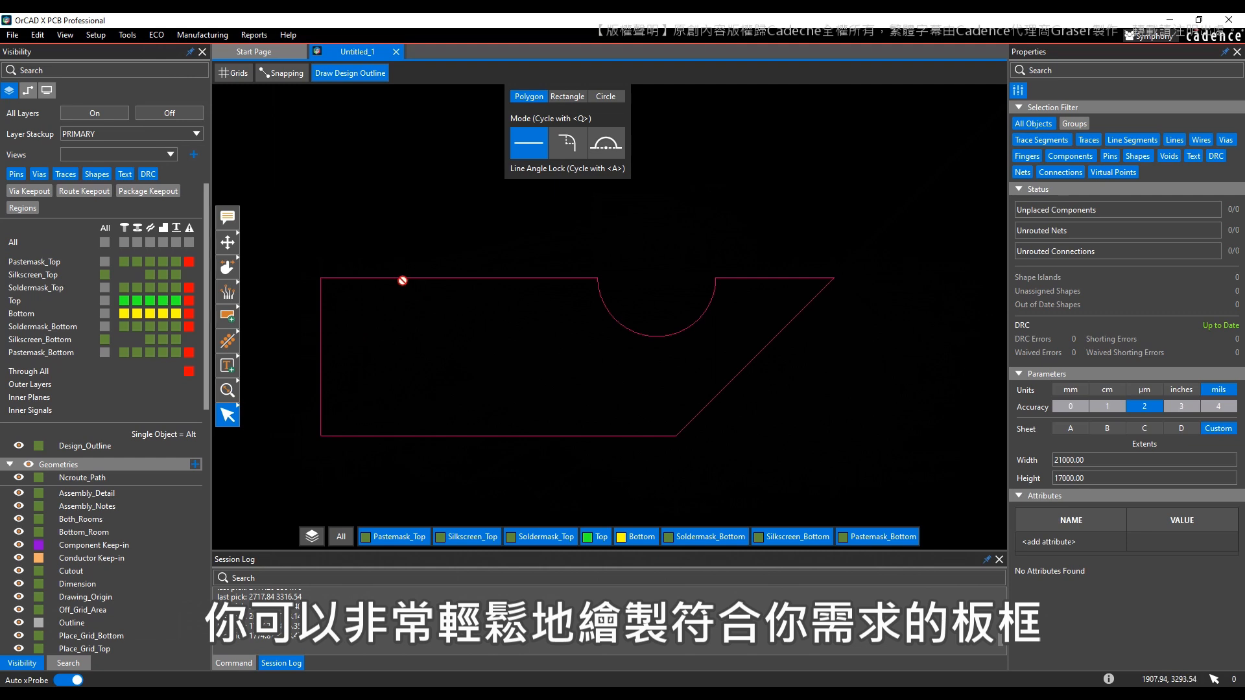
- Commit the outline and set Conductor Keep-in to 5 and Component Keep-in to 12 in Properties
{"action": "left_click", "coordinate": [362, 278]}
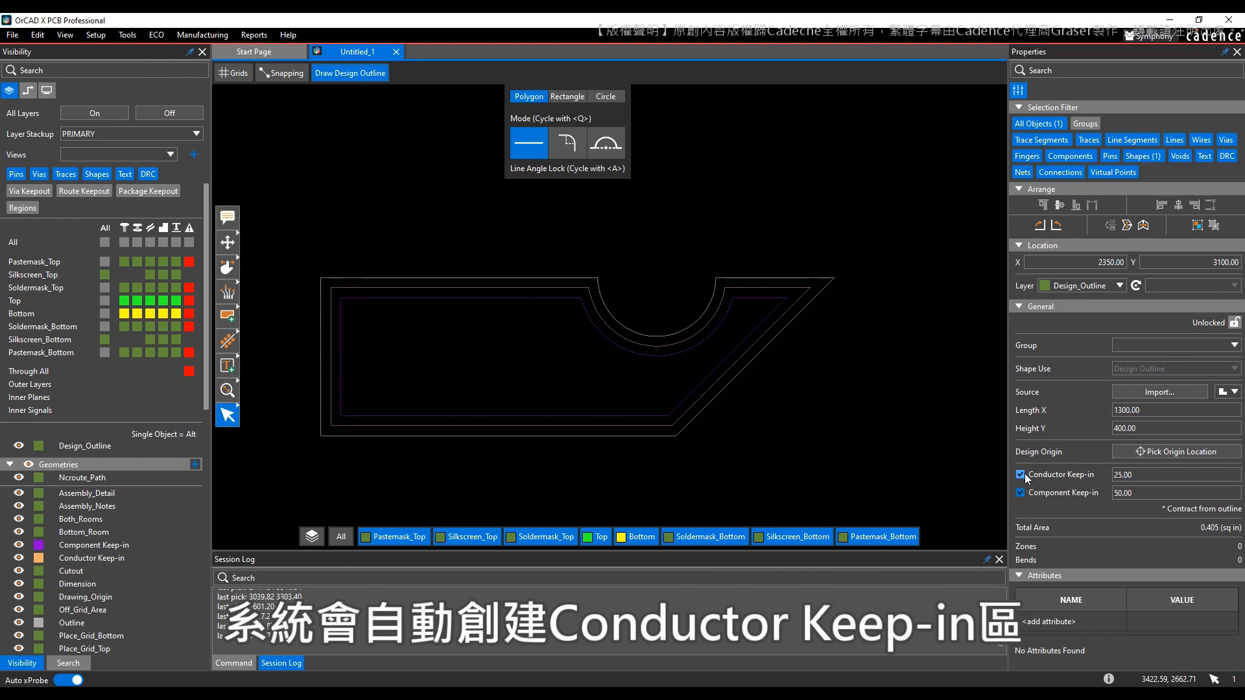
{"action": "left_click", "coordinate": [1140, 474]}
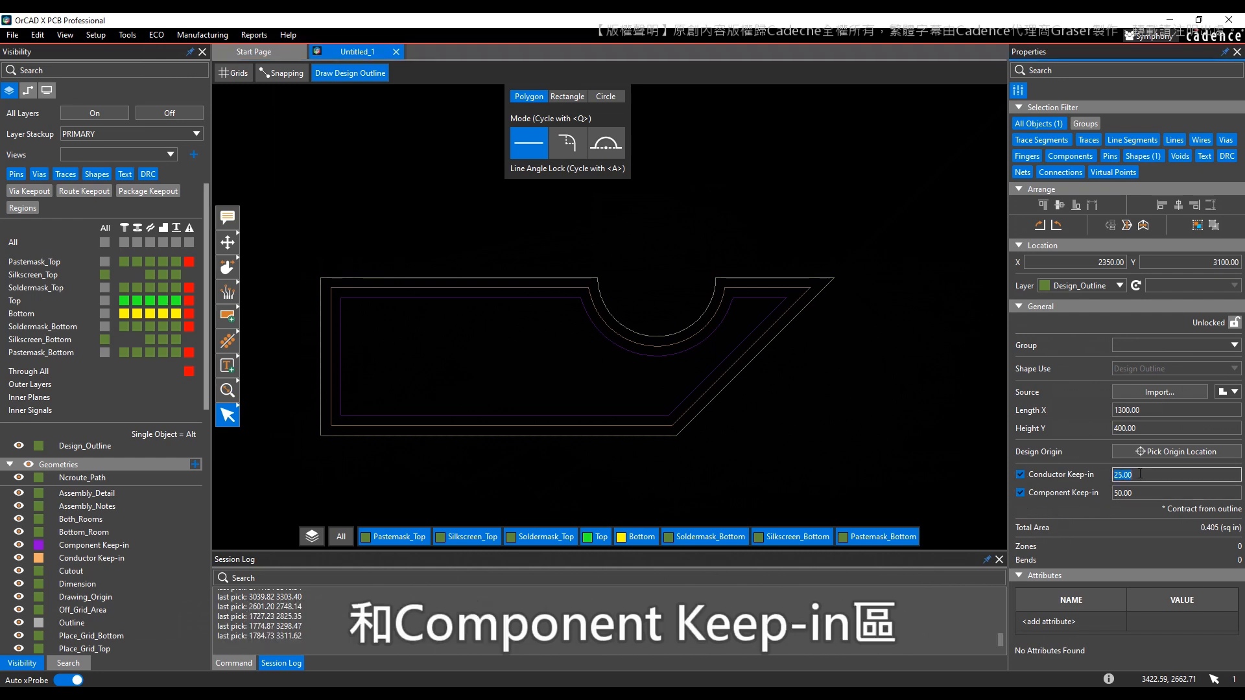
{"action": "type", "text": "5"}
{"action": "key", "text": "Return"}
{"action": "left_click", "coordinate": [1139, 494]}
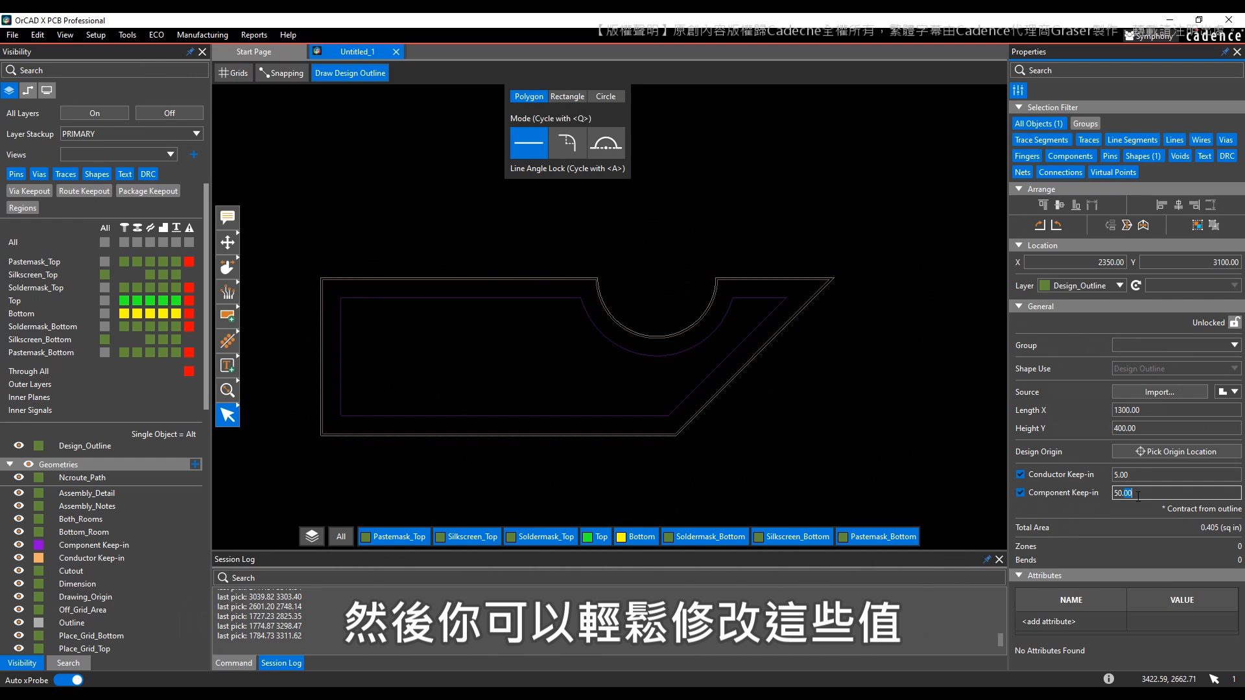
{"action": "type", "text": "12"}
{"action": "key", "text": "Return"}
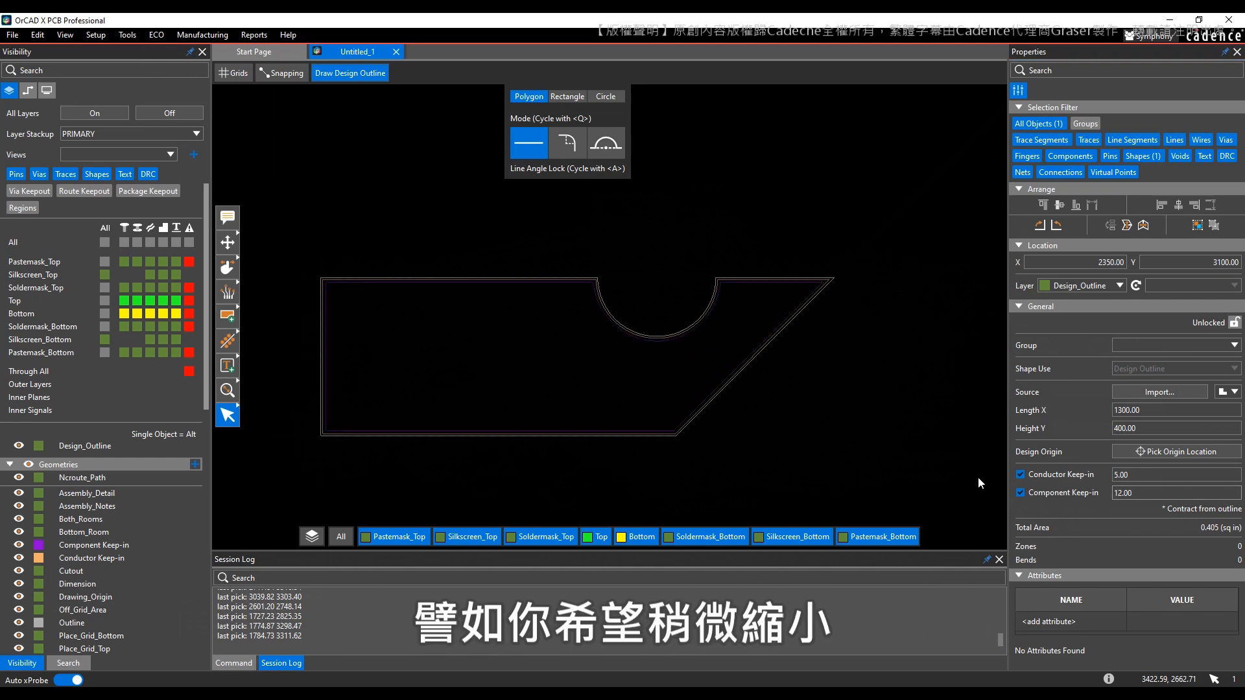
{"action": "double_click", "coordinate": [861, 447]}
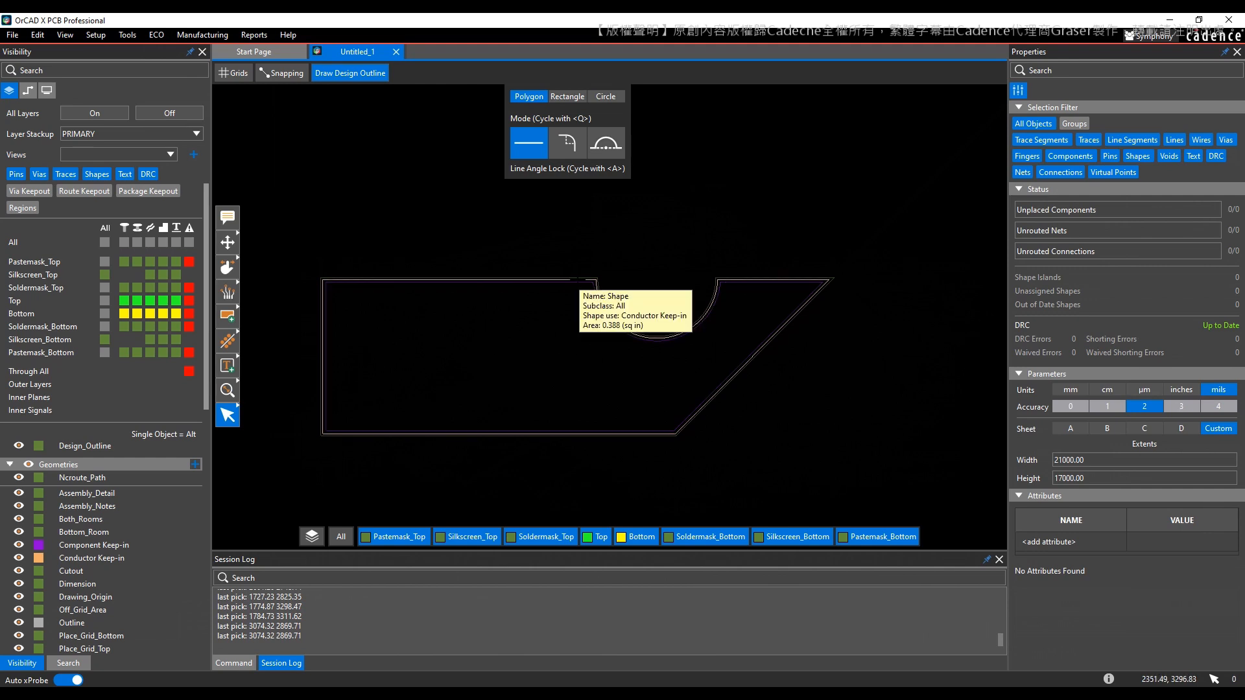
- Convert the selected outline to a 6000 by 6000 square via the Source shape list, then start an import browse
{"action": "left_click", "coordinate": [586, 279]}
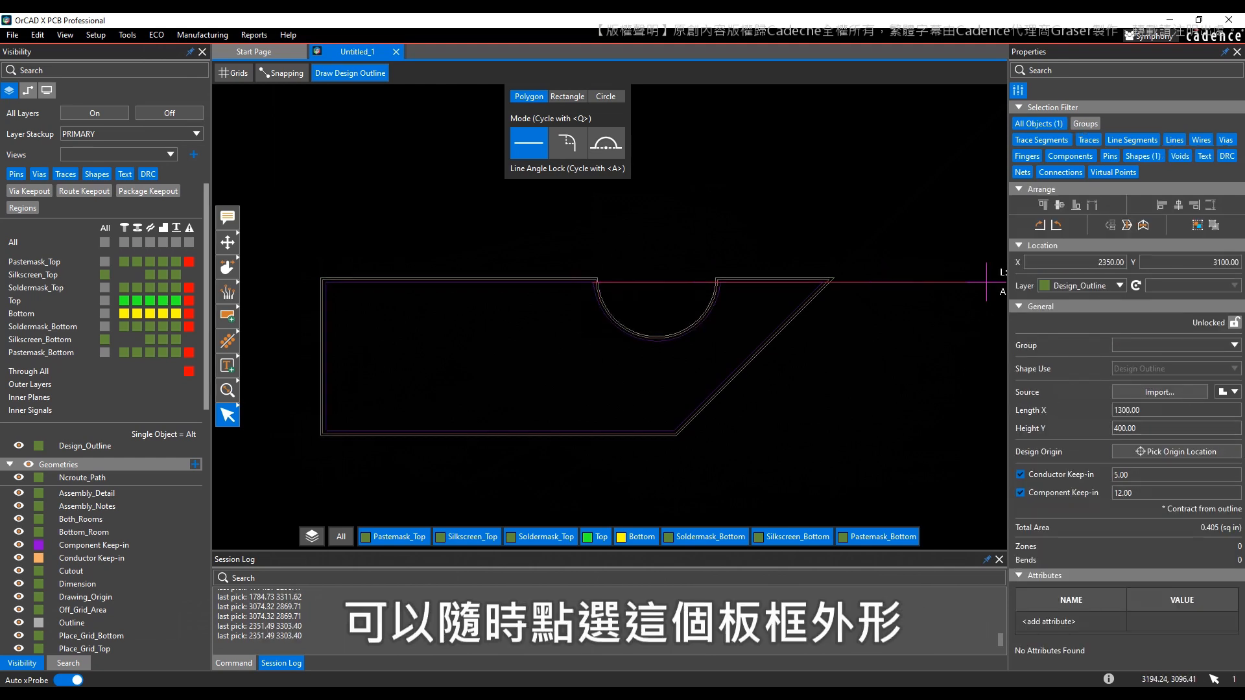
{"action": "key", "text": "Escape"}
{"action": "key", "text": "Escape"}
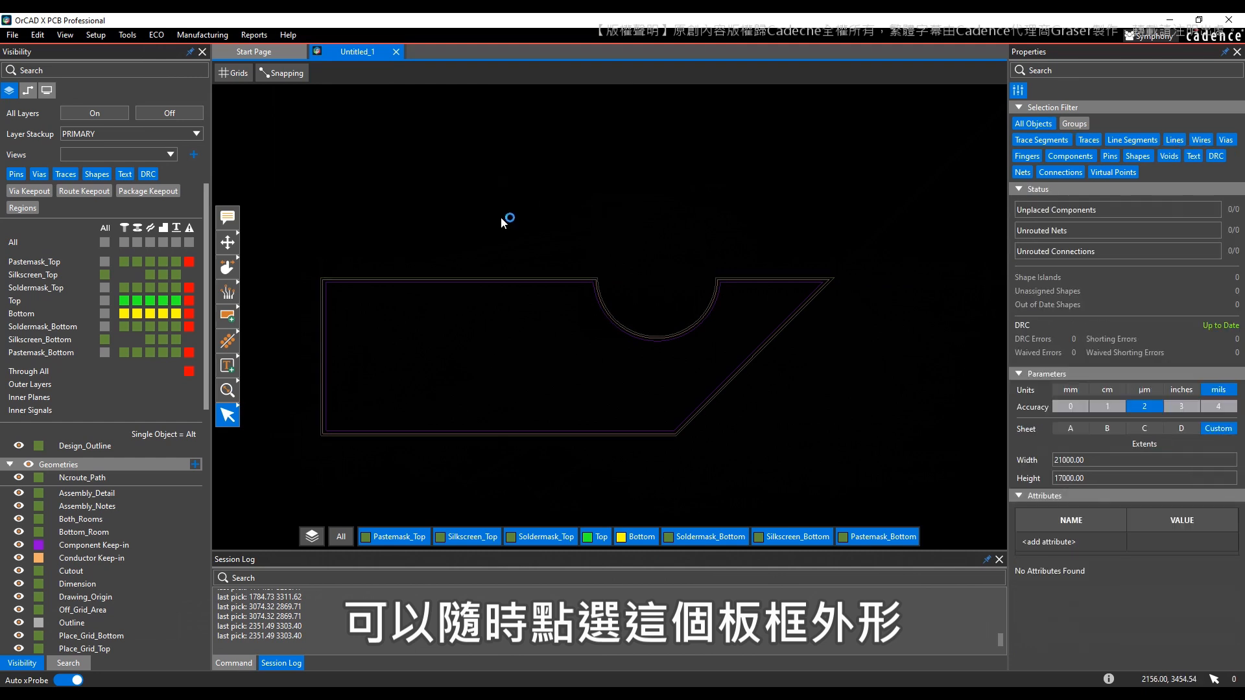
{"action": "left_click", "coordinate": [571, 279]}
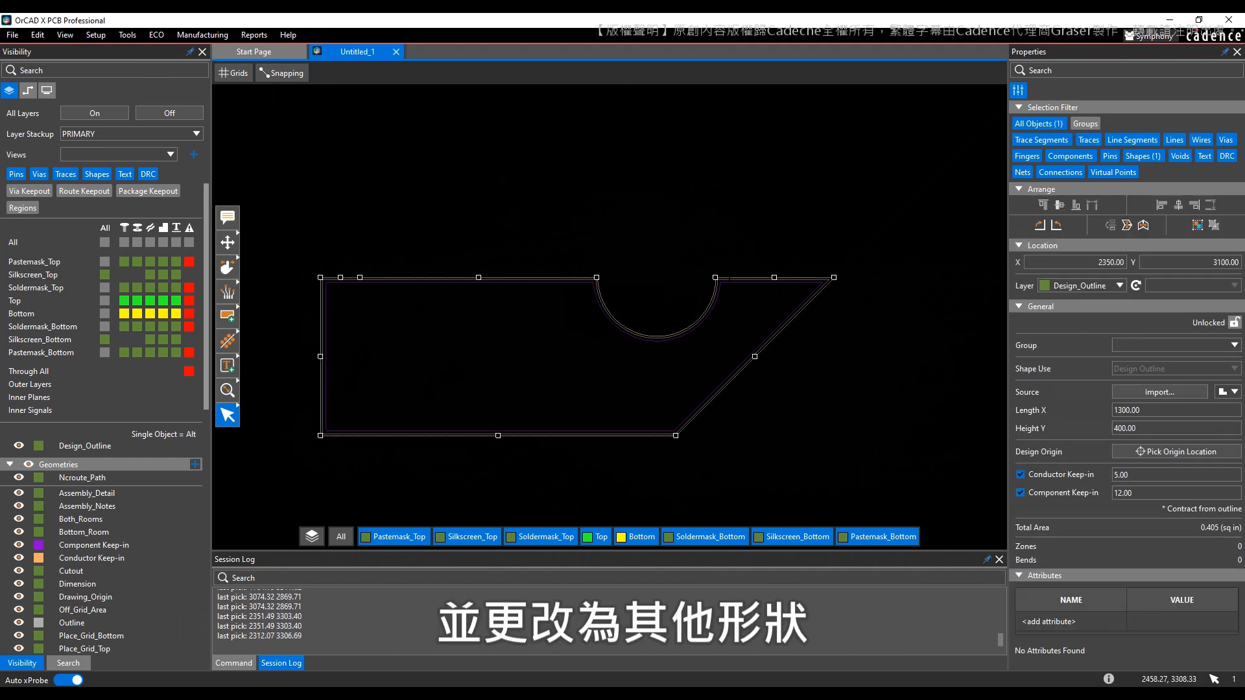
{"action": "left_click", "coordinate": [1228, 391]}
{"action": "left_click", "coordinate": [1224, 403]}
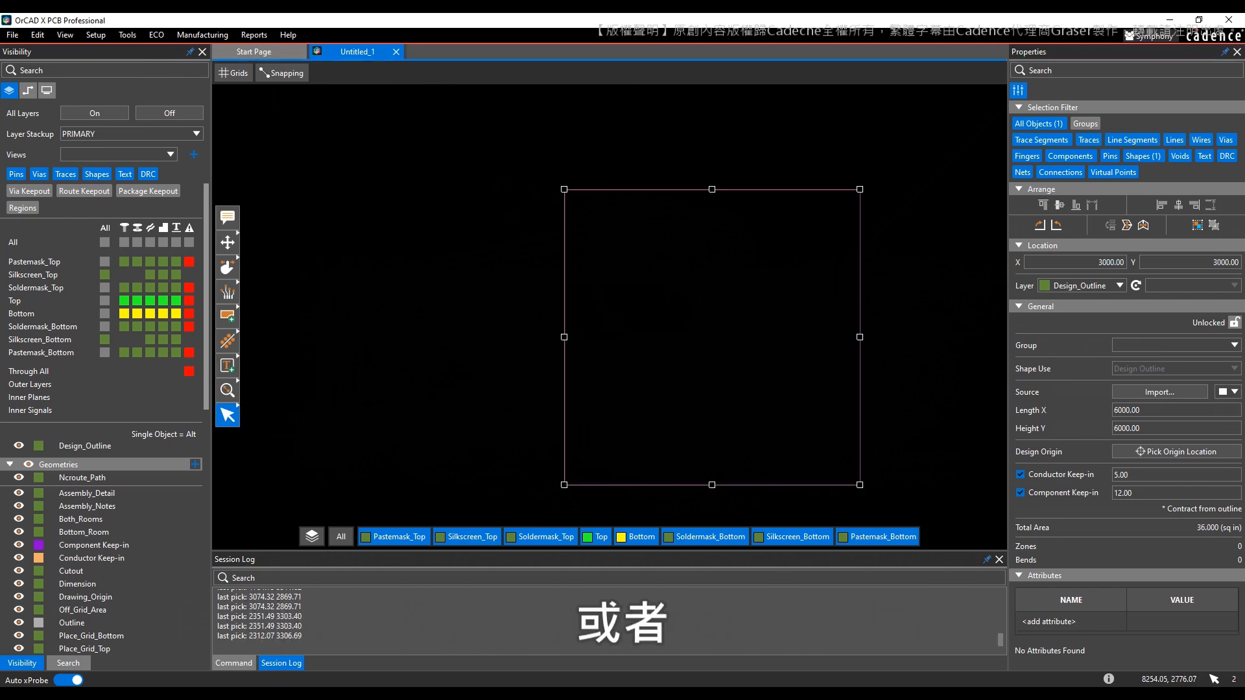
{"action": "left_click", "coordinate": [1148, 395]}
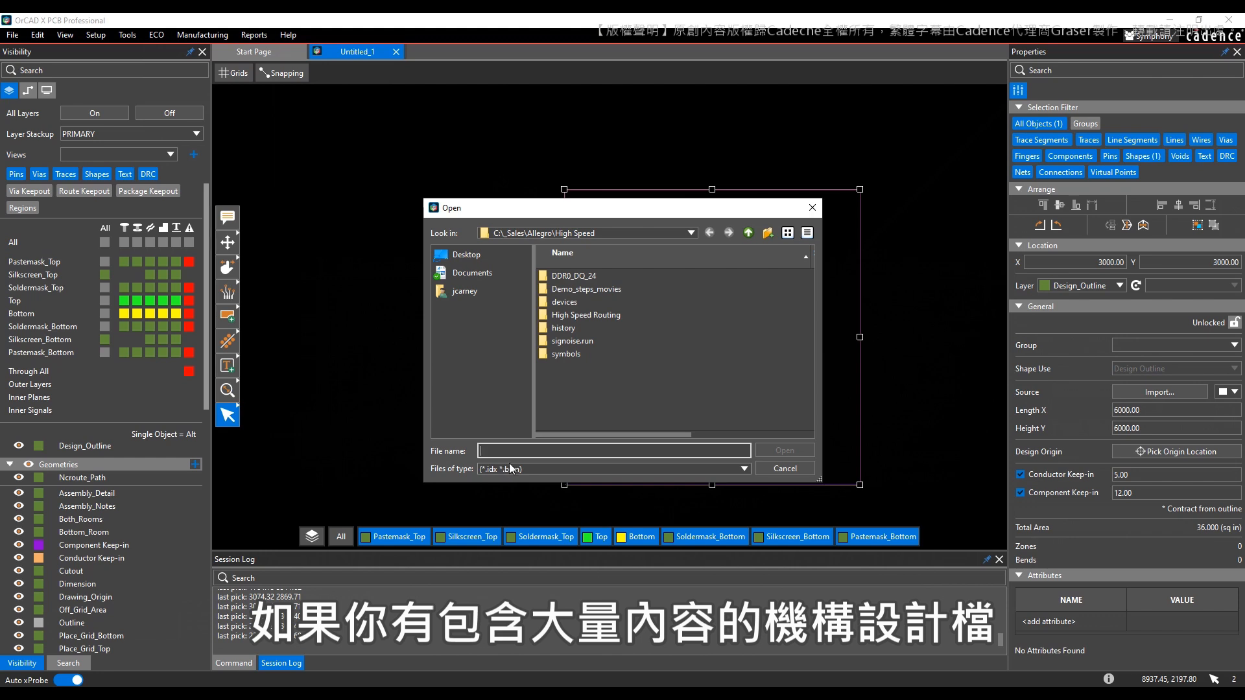
- Set the import file type to *.idx, cancel the file browser, and show the ECO command list
{"action": "left_click", "coordinate": [491, 469]}
{"action": "left_click", "coordinate": [671, 477]}
{"action": "left_click", "coordinate": [768, 468]}
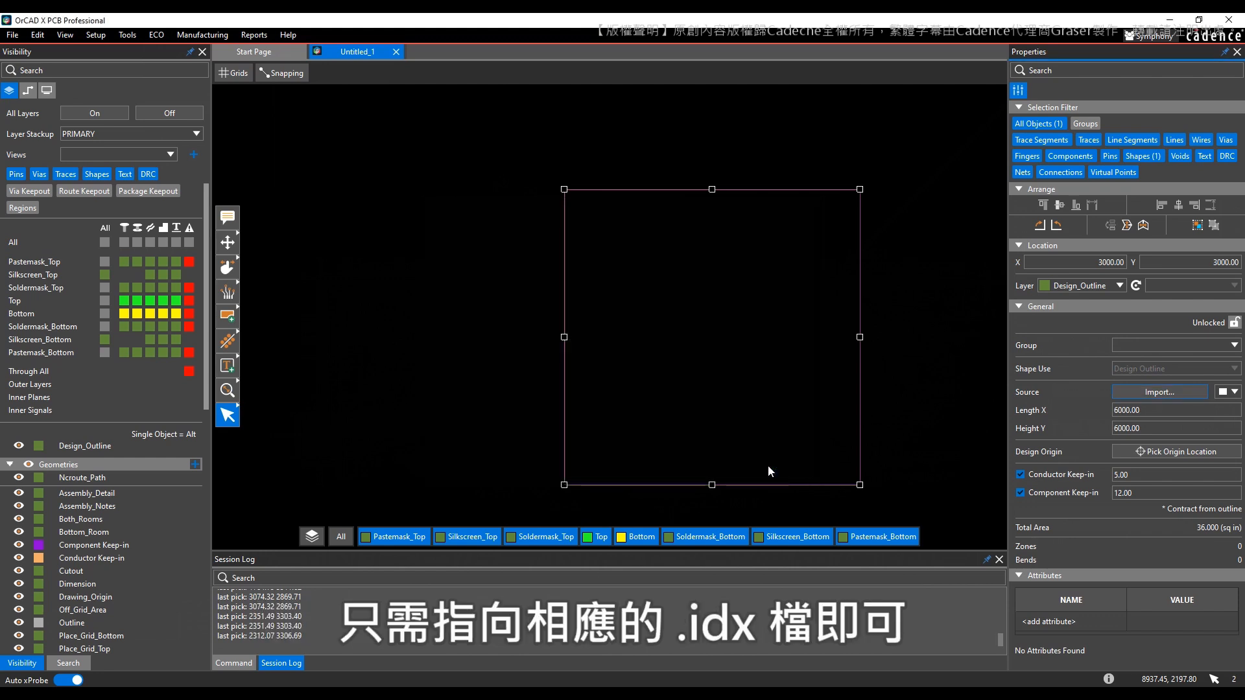
{"action": "left_click", "coordinate": [155, 35]}
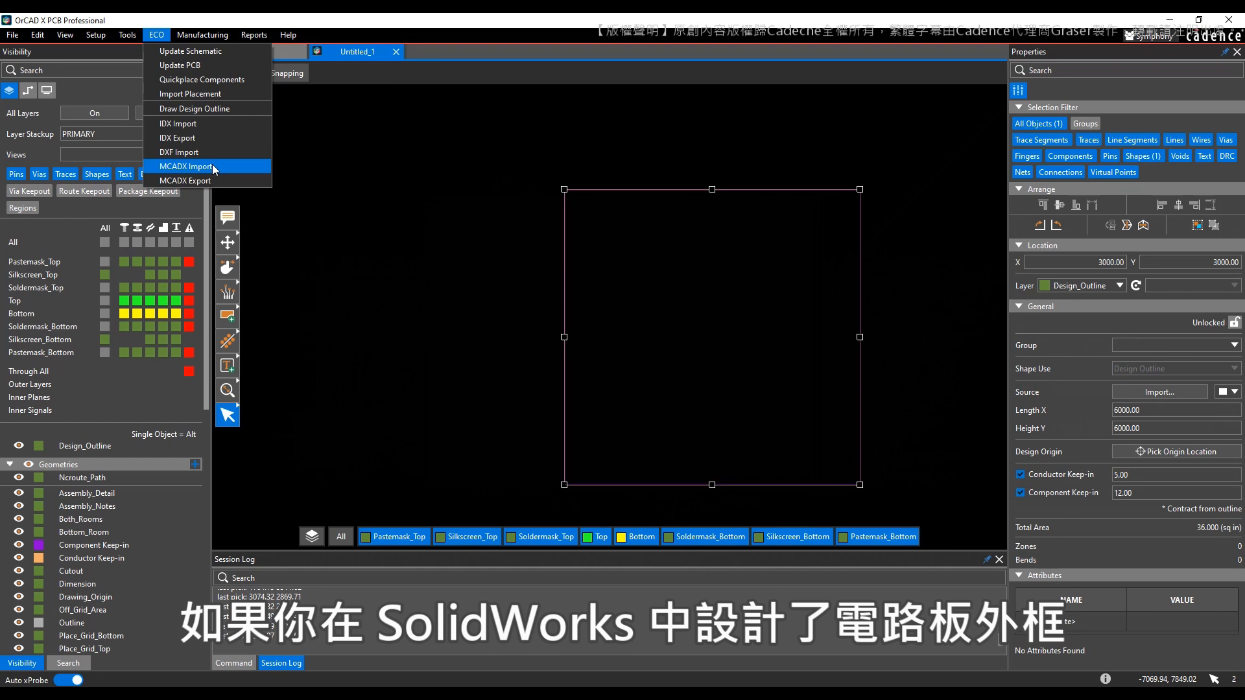
- Bring up the IDX In import dialog with an empty input file field
{"action": "left_click", "coordinate": [183, 124]}
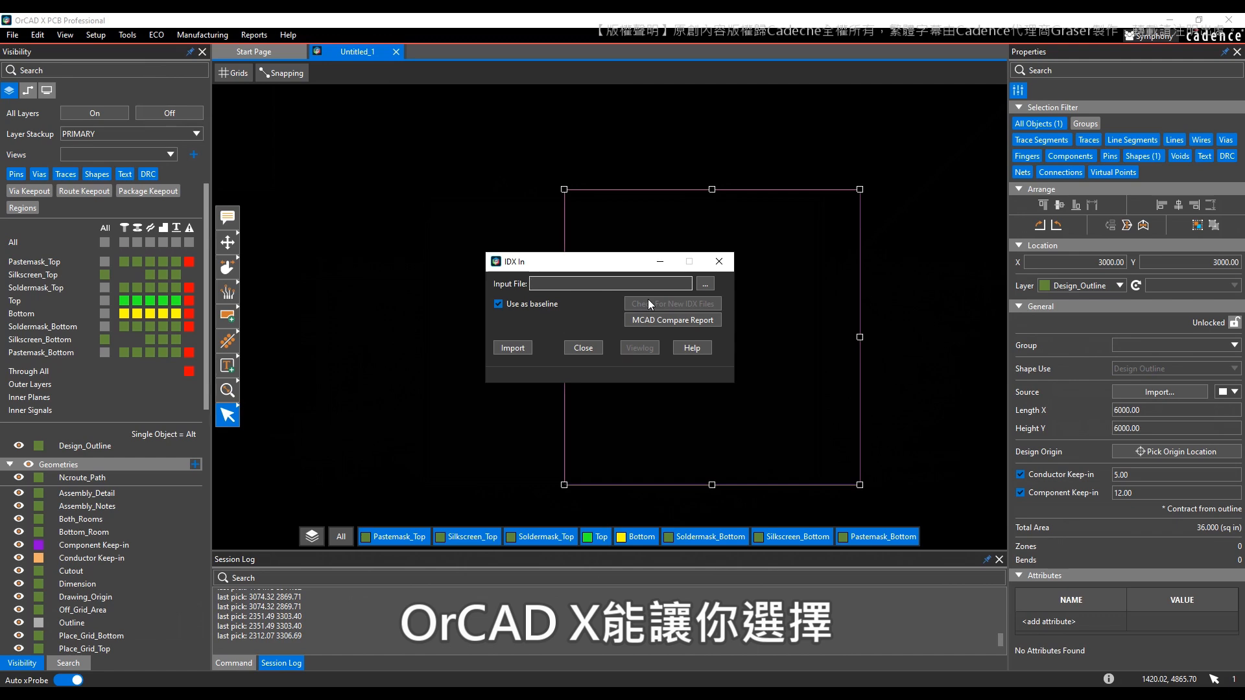